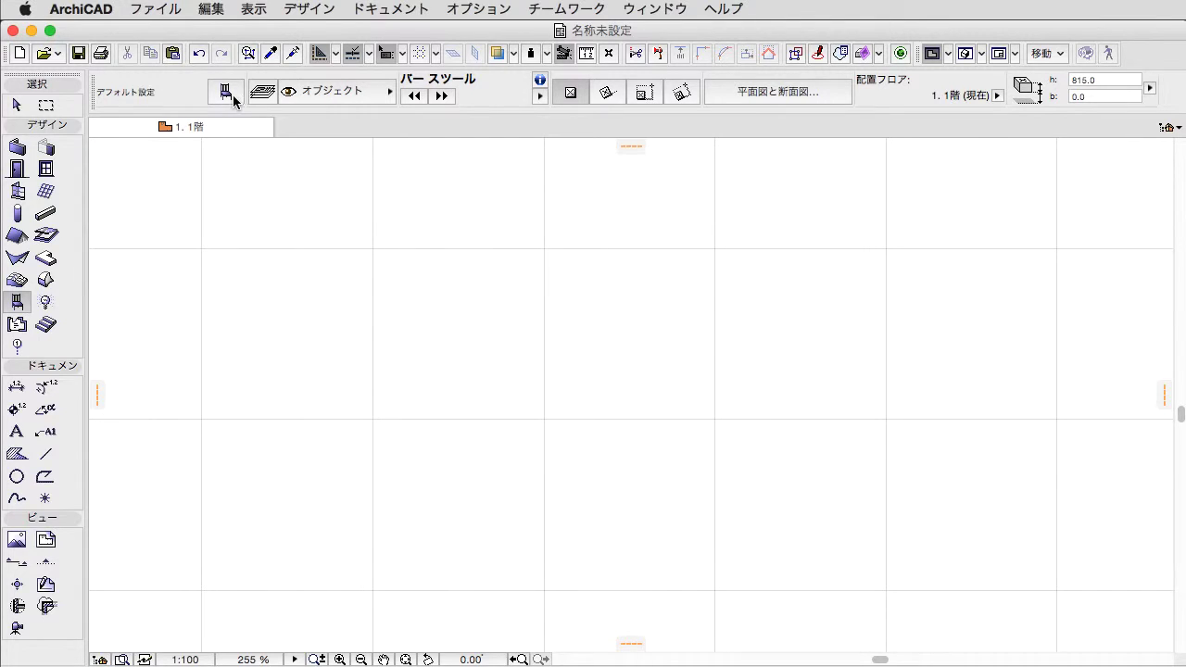
In Object Default Settings, pick the 横樋コーナー gutter corner from 1.5 特殊構造 > 付属品
click(227, 92)
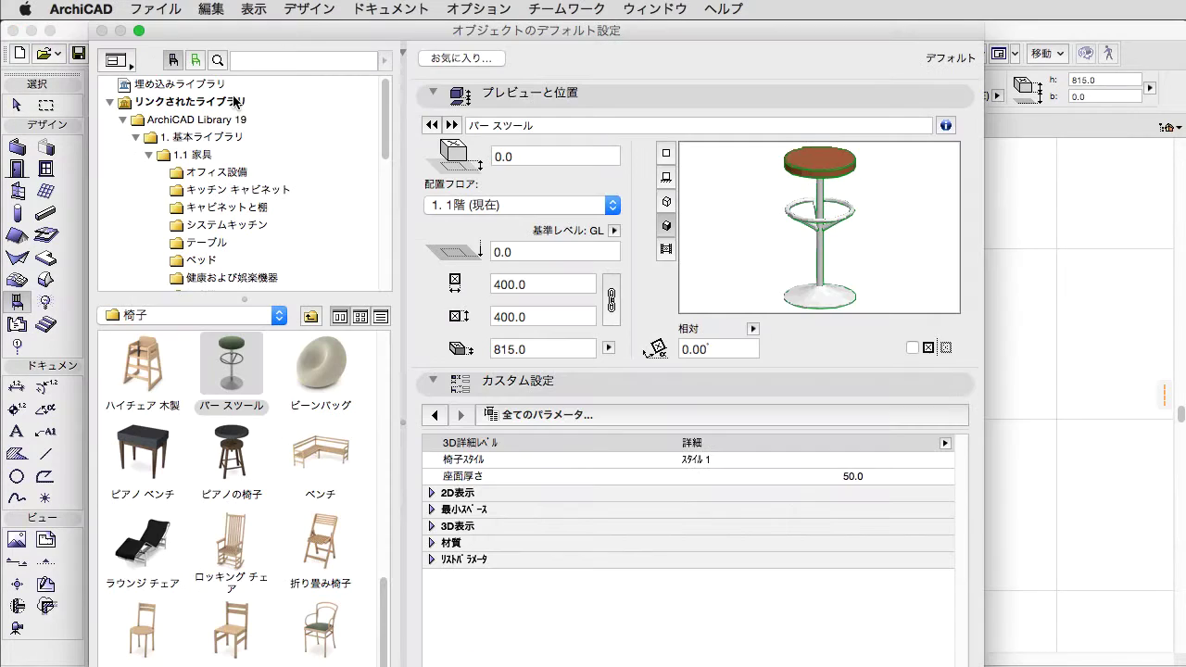
click(148, 155)
click(148, 208)
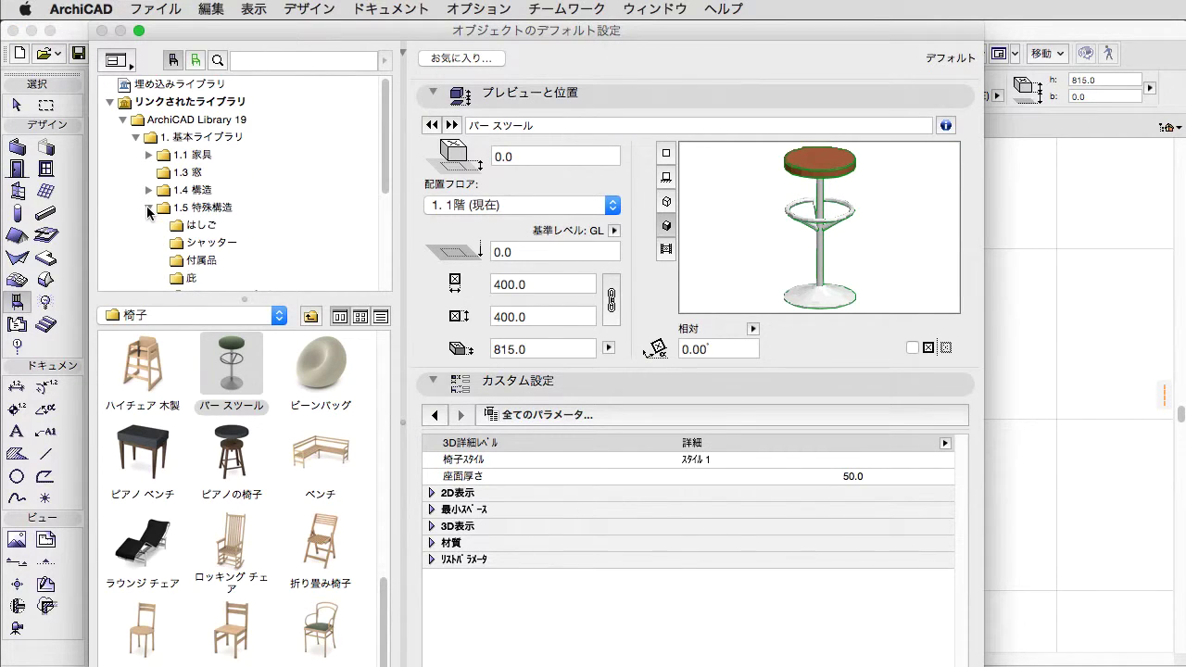
click(218, 263)
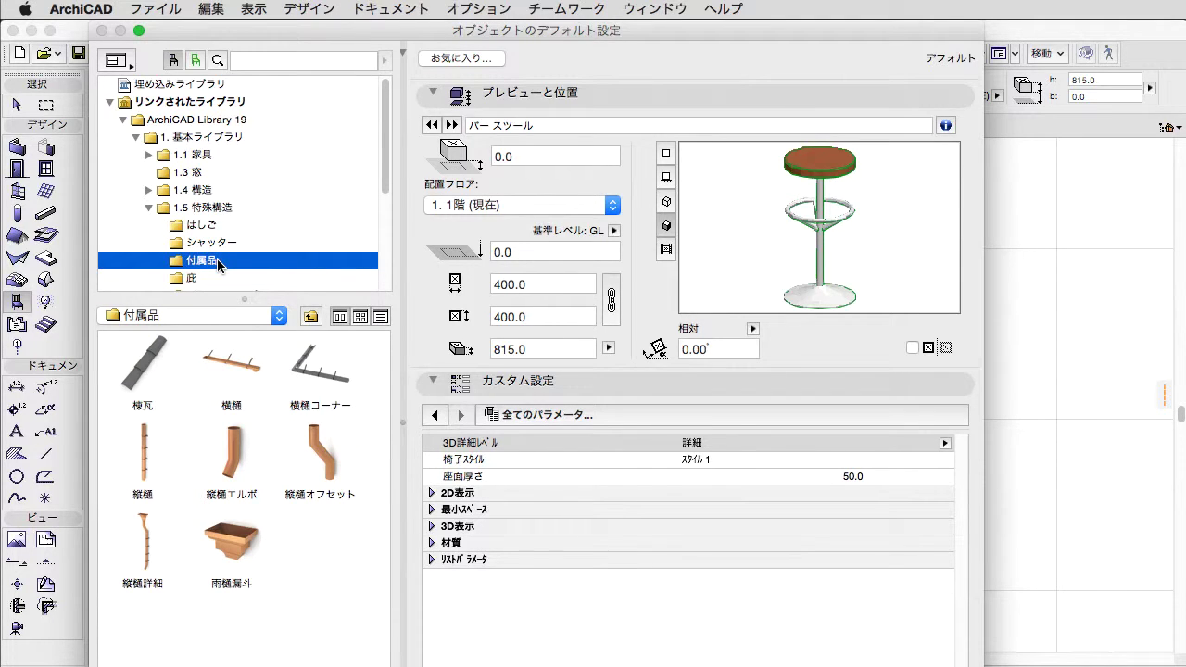
click(347, 384)
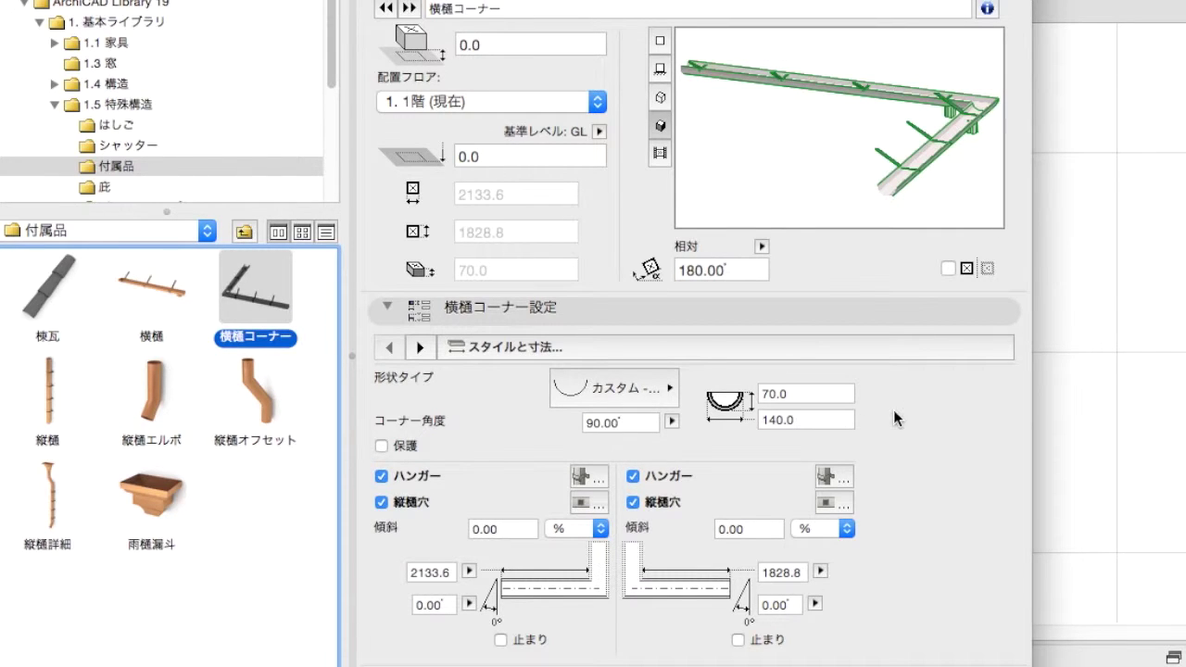
click(1002, 346)
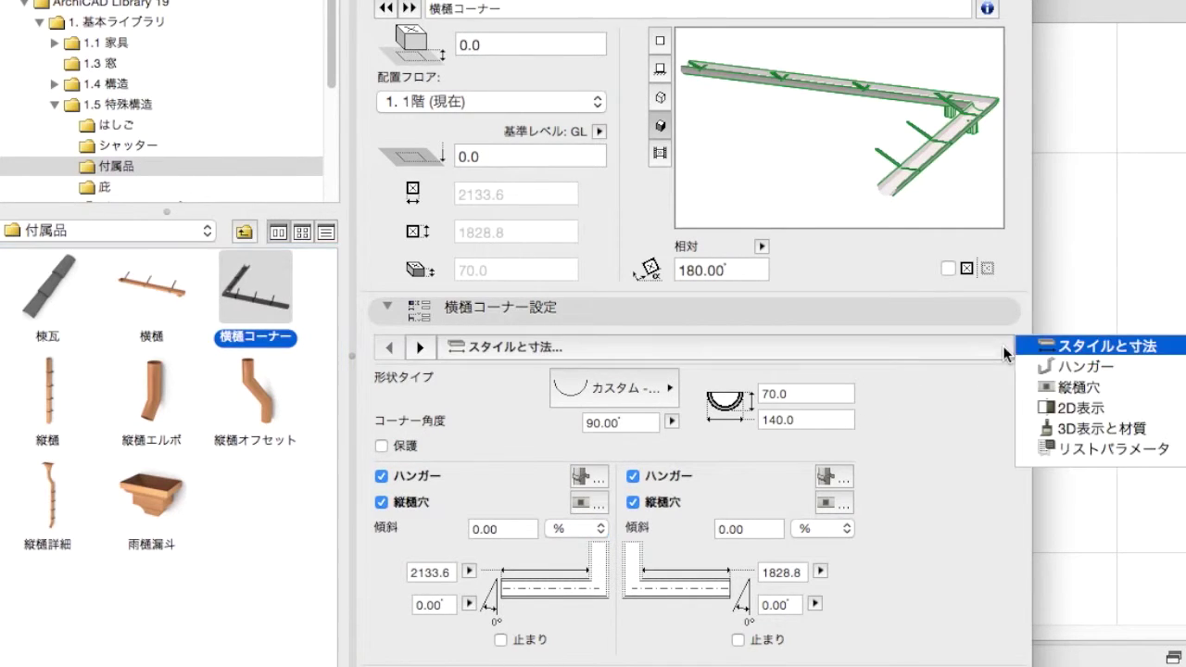
click(1119, 370)
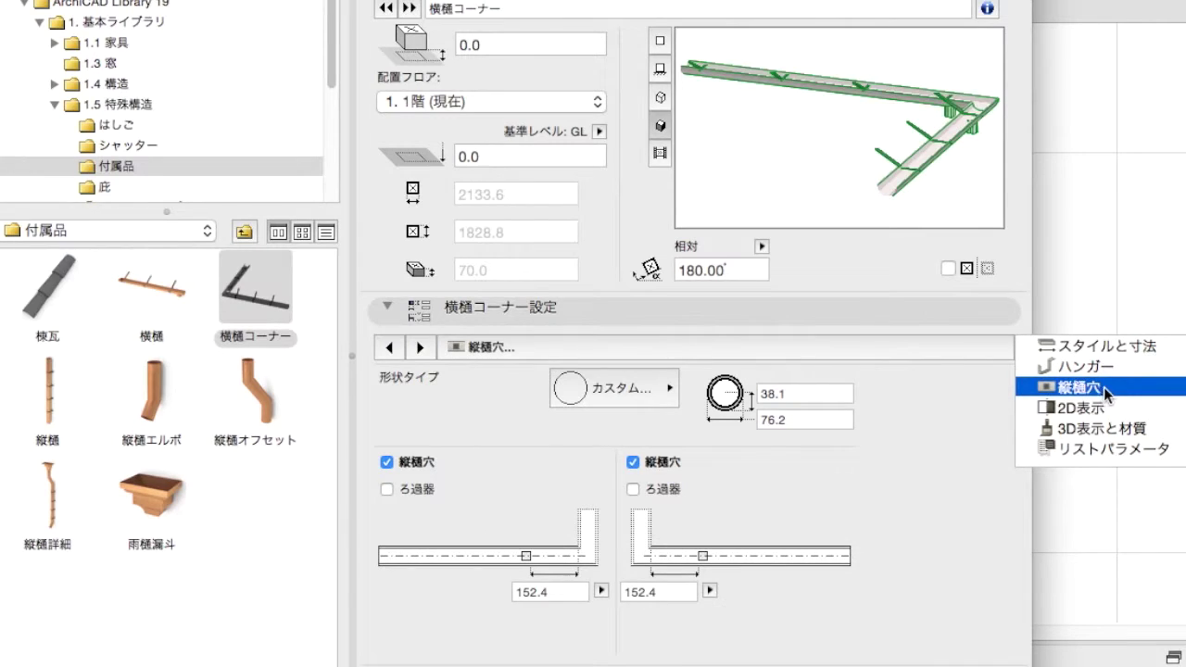
click(985, 393)
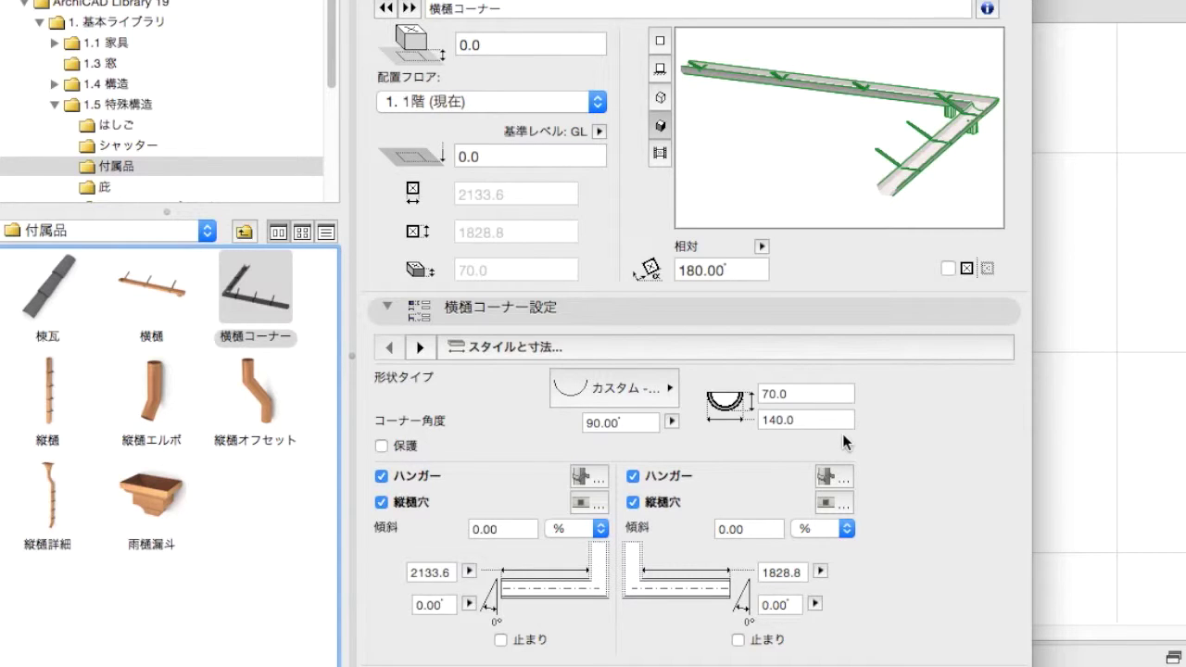
Try other gutter profile shapes, revert to the original, and set the corner angle to 120°
click(669, 394)
click(784, 437)
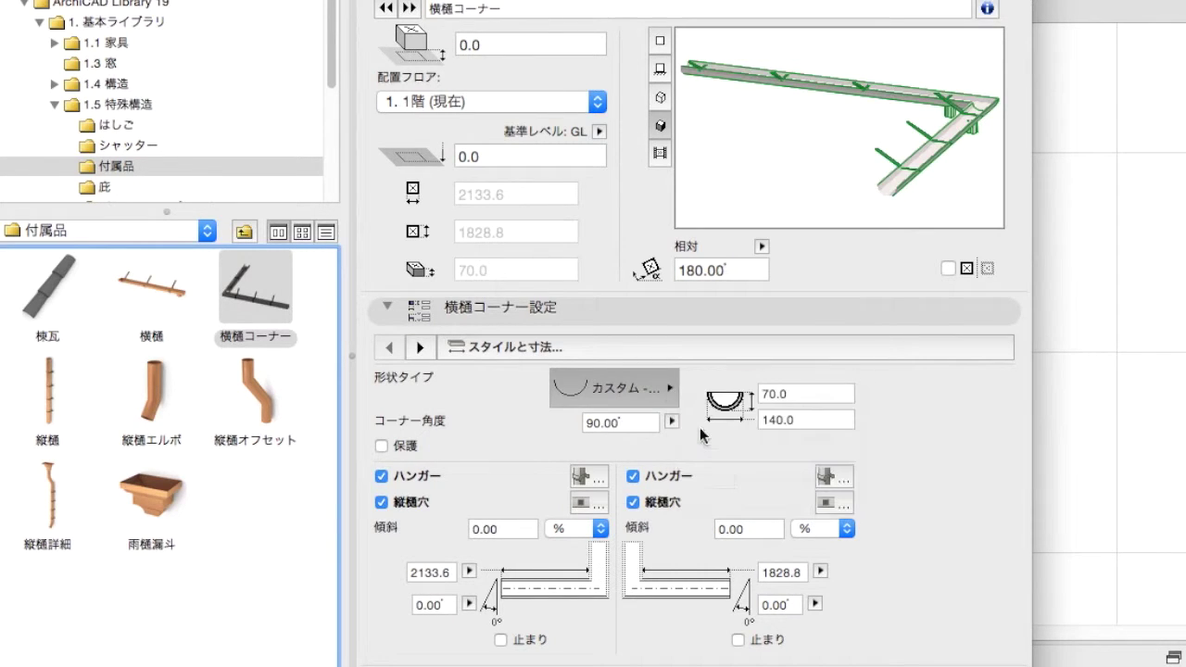
click(669, 394)
click(783, 478)
click(669, 394)
click(784, 398)
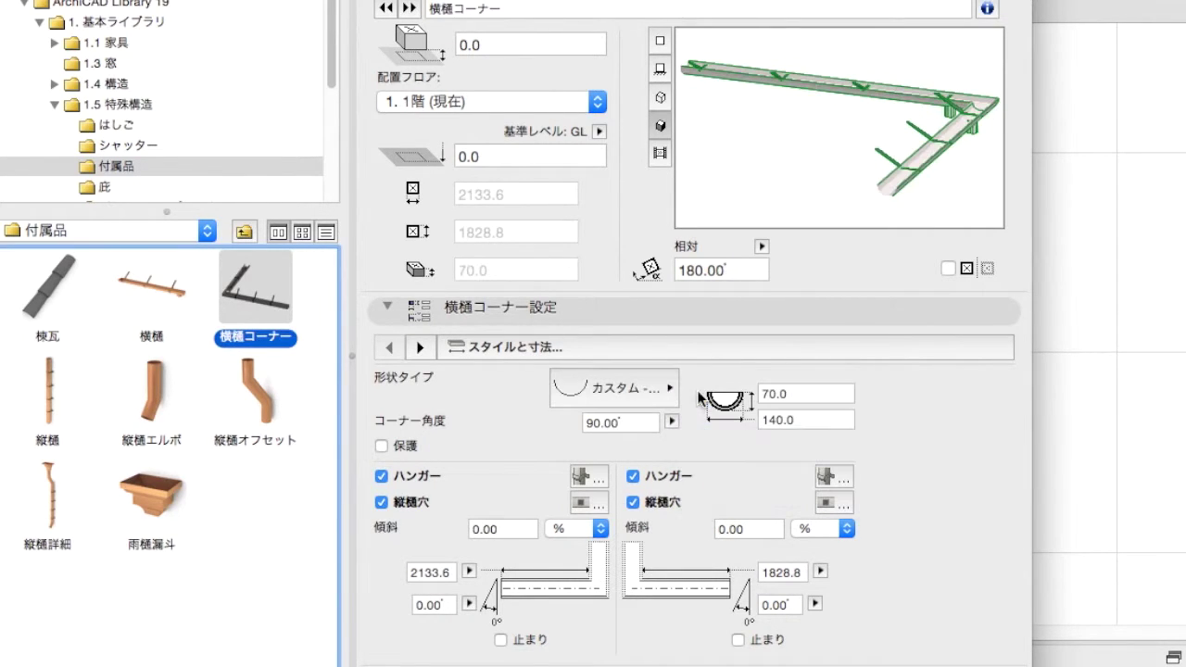
click(790, 396)
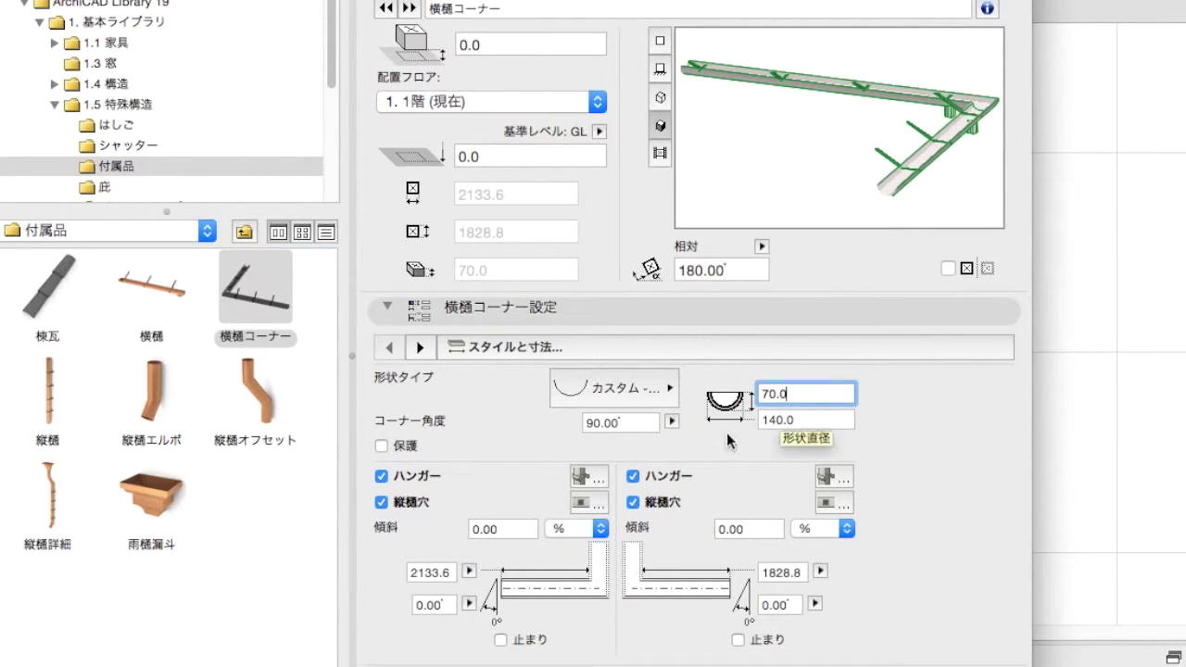
click(638, 423)
text(12)
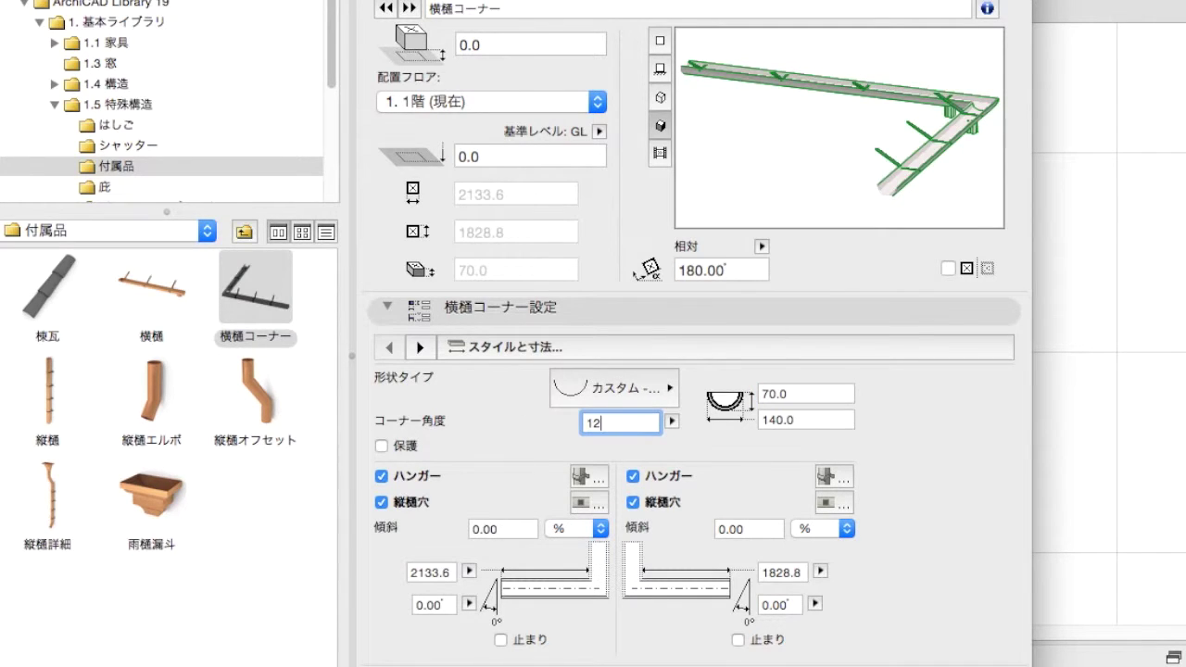
text(0)
key(Return)
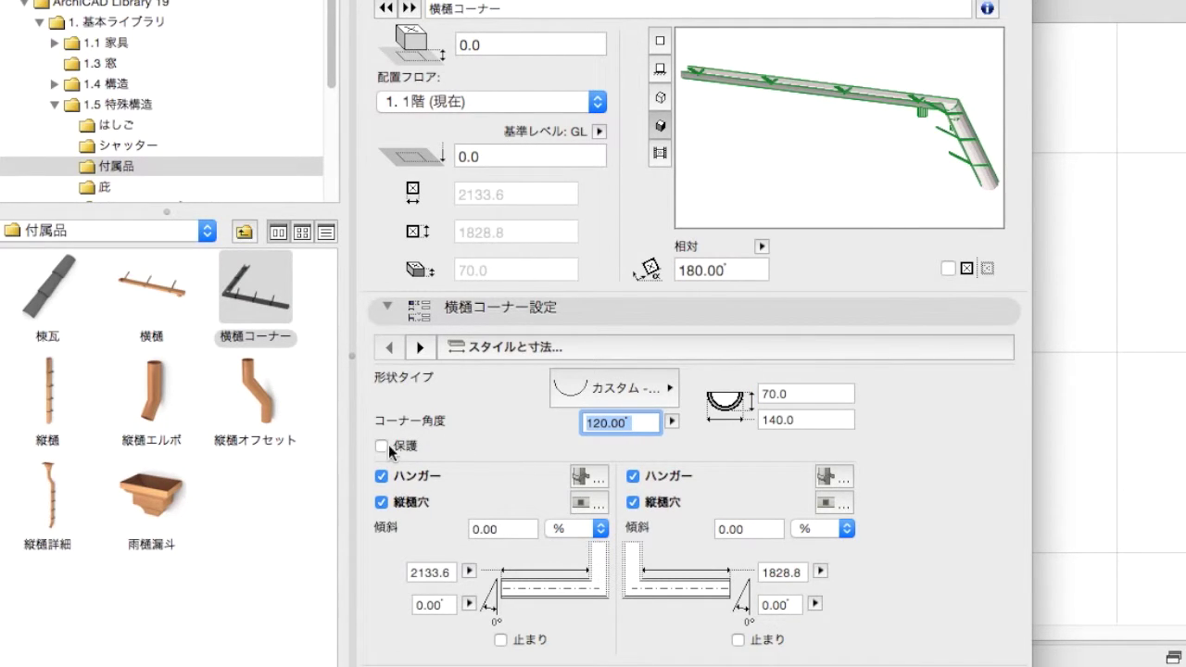
Preview the cover, hanger and downspout-hole options, leaving the cover off and hangers and holes on
click(382, 446)
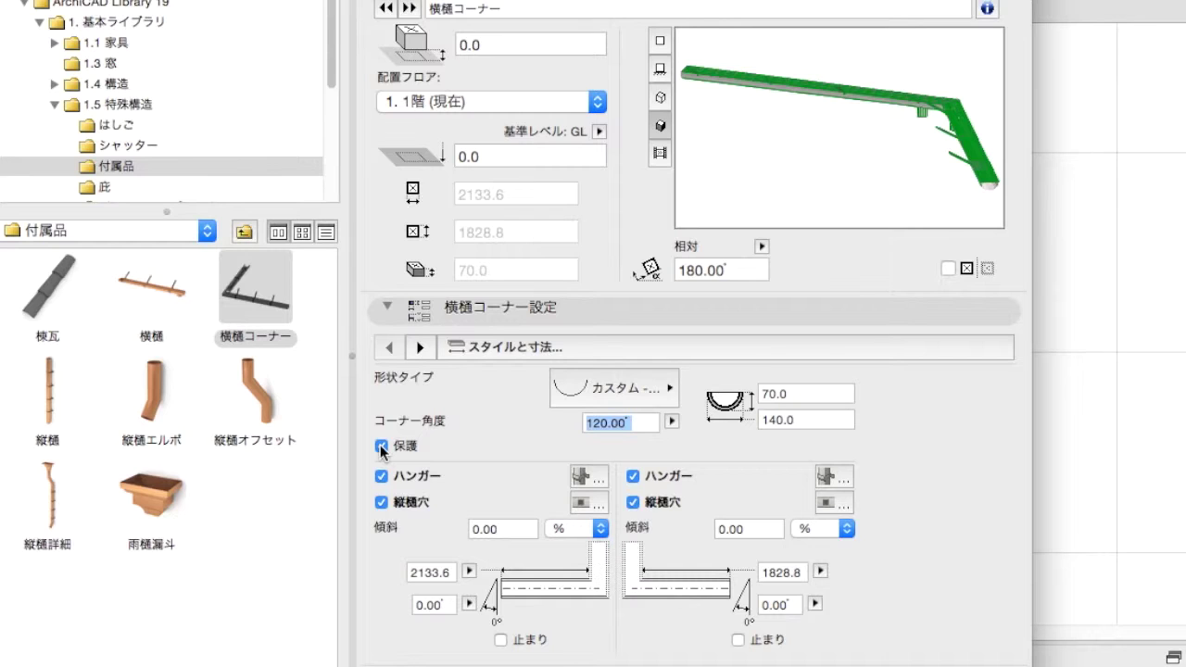
click(382, 447)
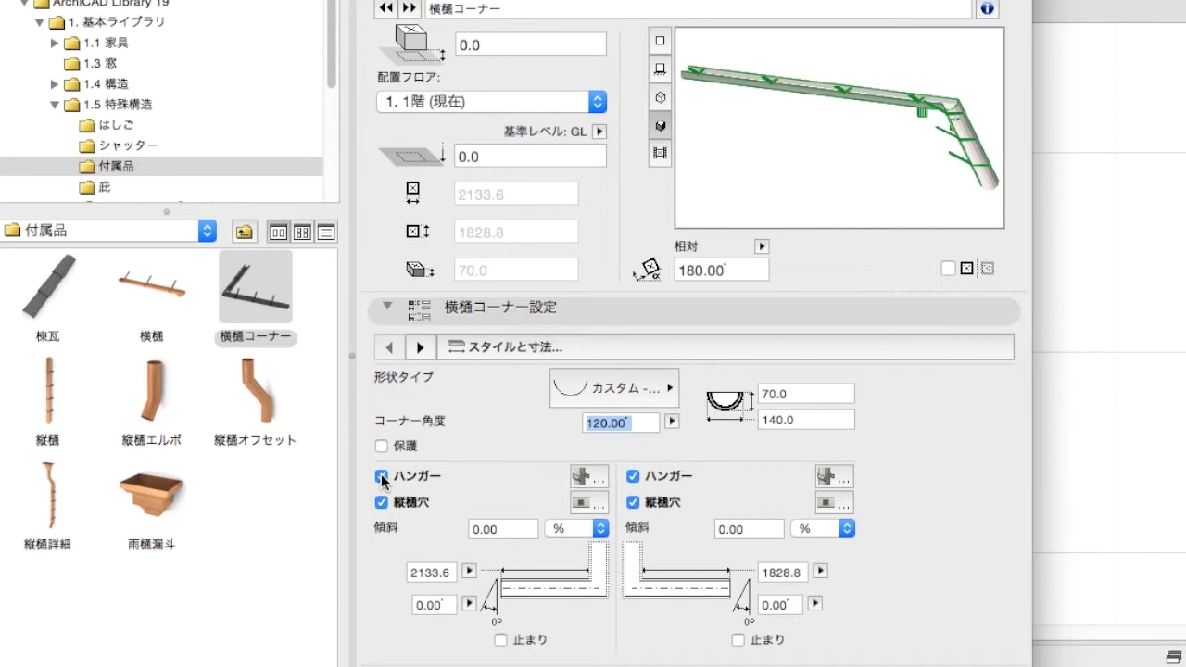
click(381, 478)
click(381, 477)
click(382, 501)
click(382, 501)
drag(504, 528, 463, 530)
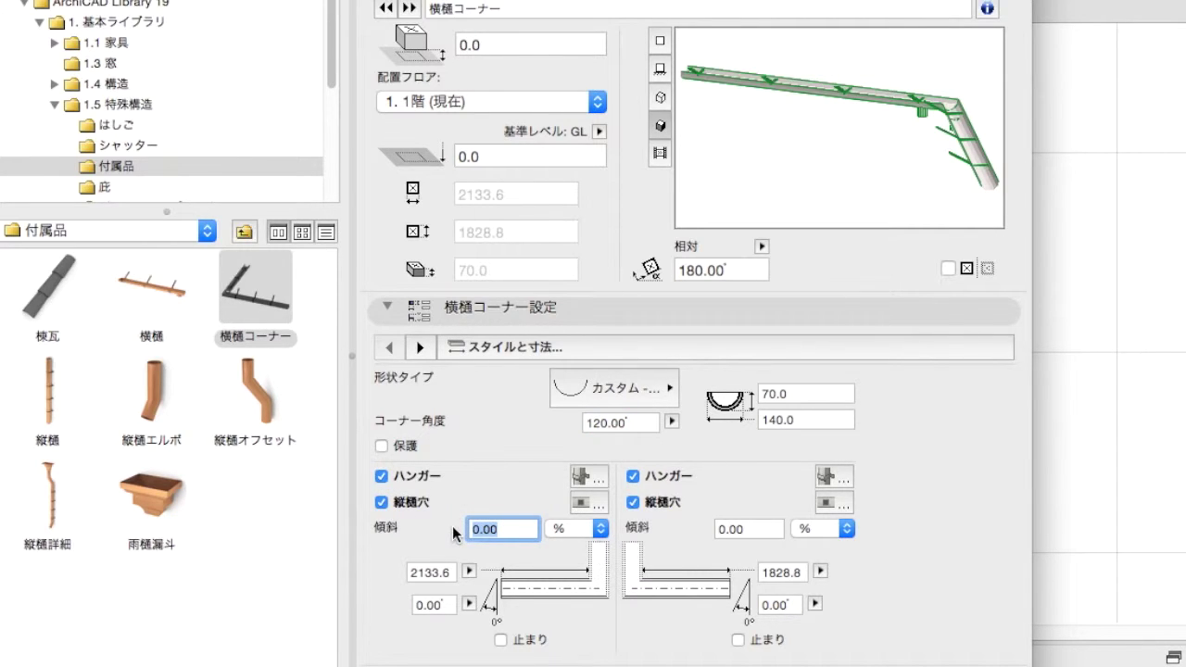
click(571, 530)
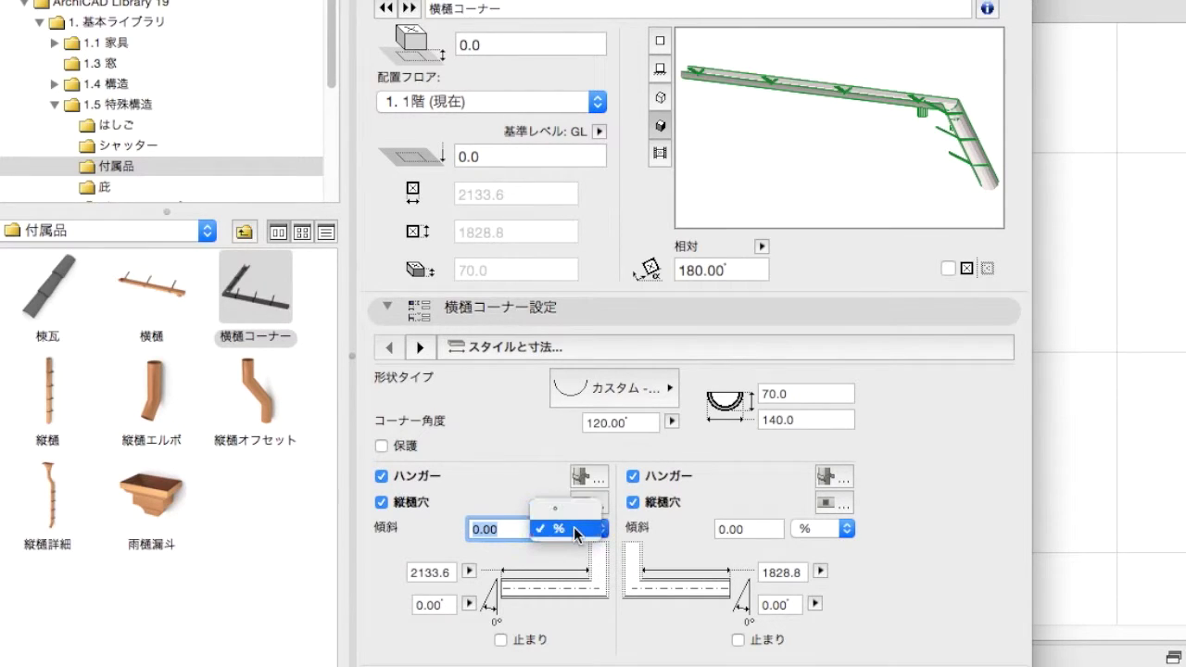
Keep the slope in percent and give the 2133.6 leg a 止まり stop end
click(574, 527)
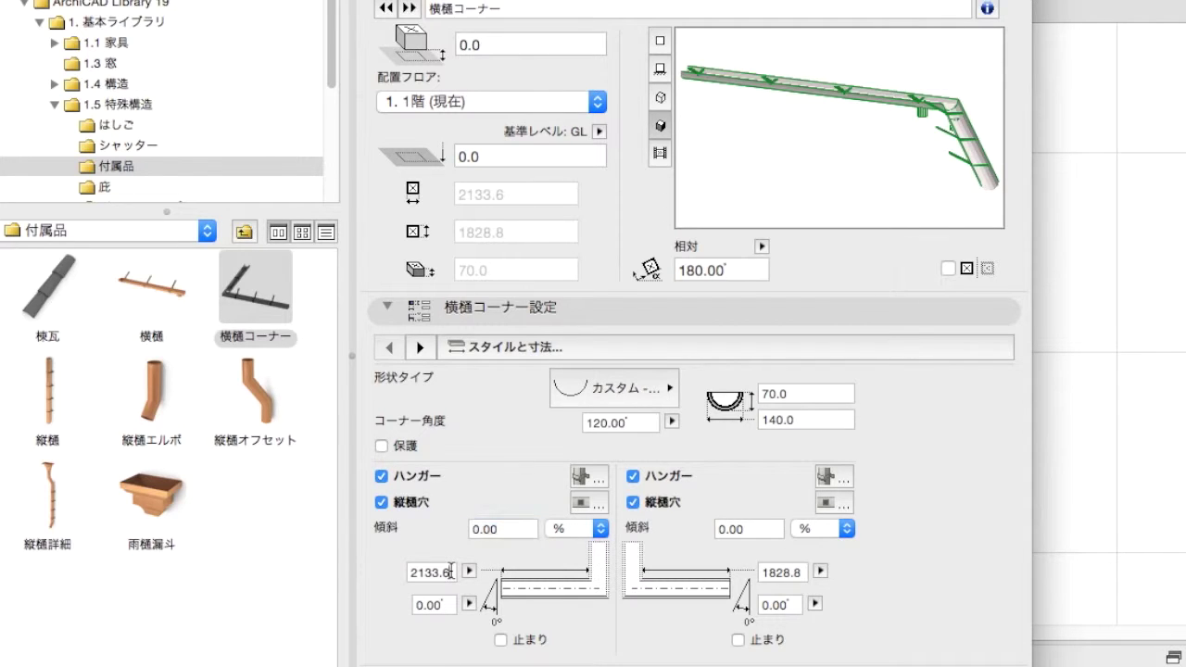
drag(451, 572, 399, 576)
drag(443, 604, 400, 602)
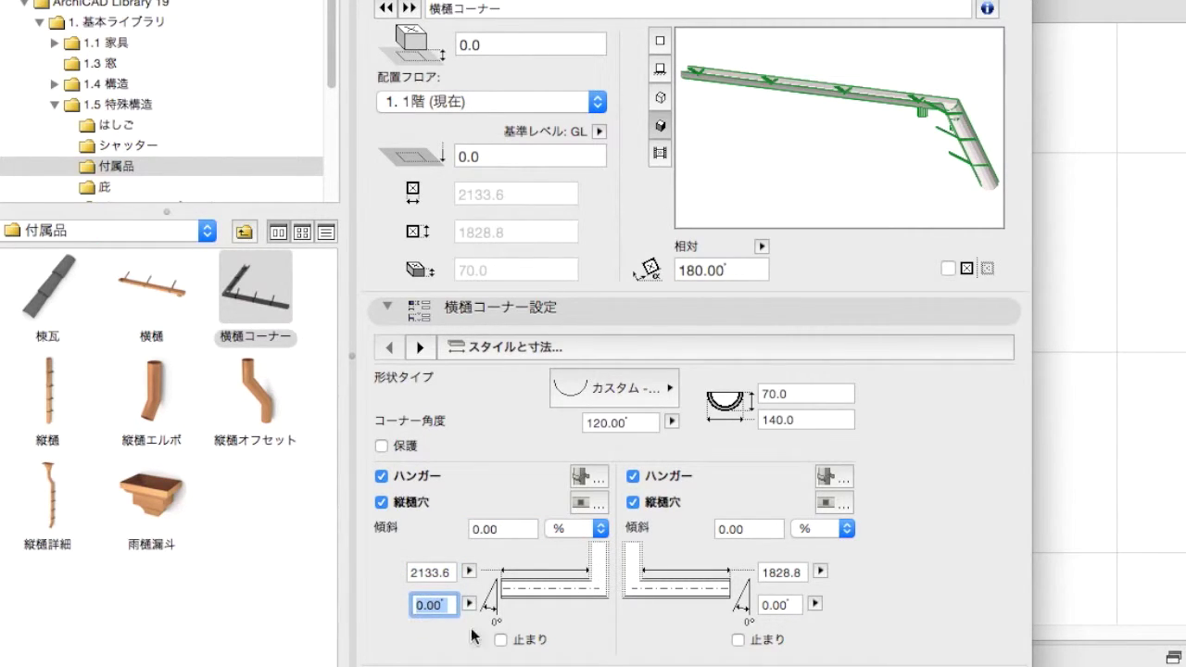
click(501, 640)
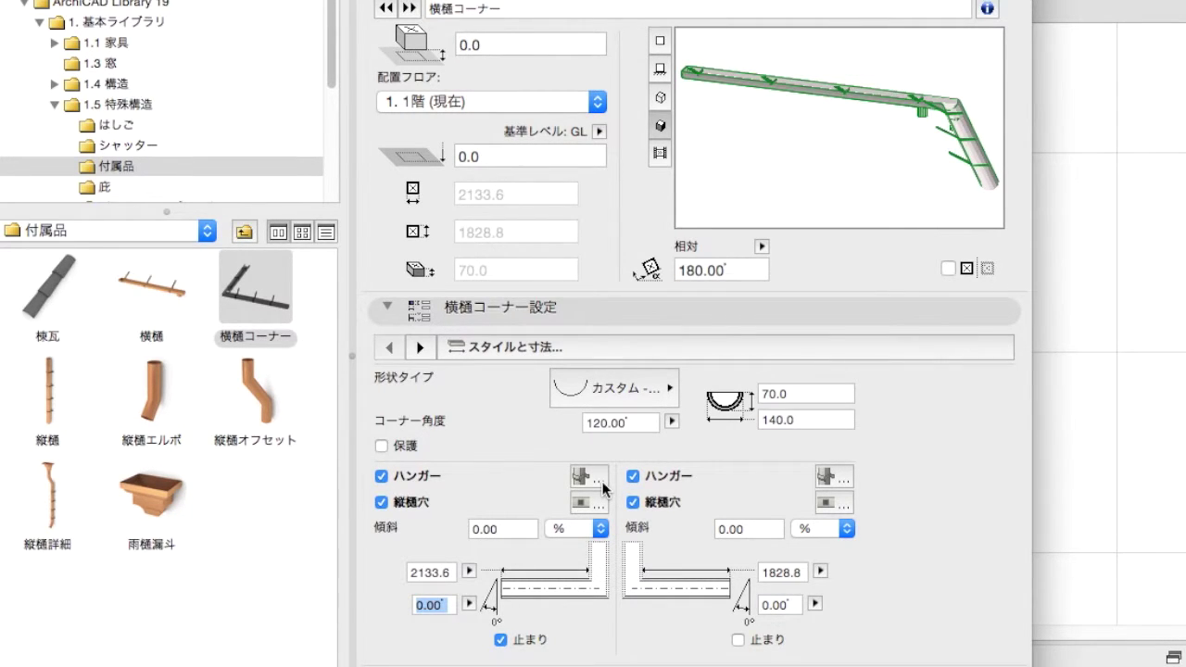
click(602, 484)
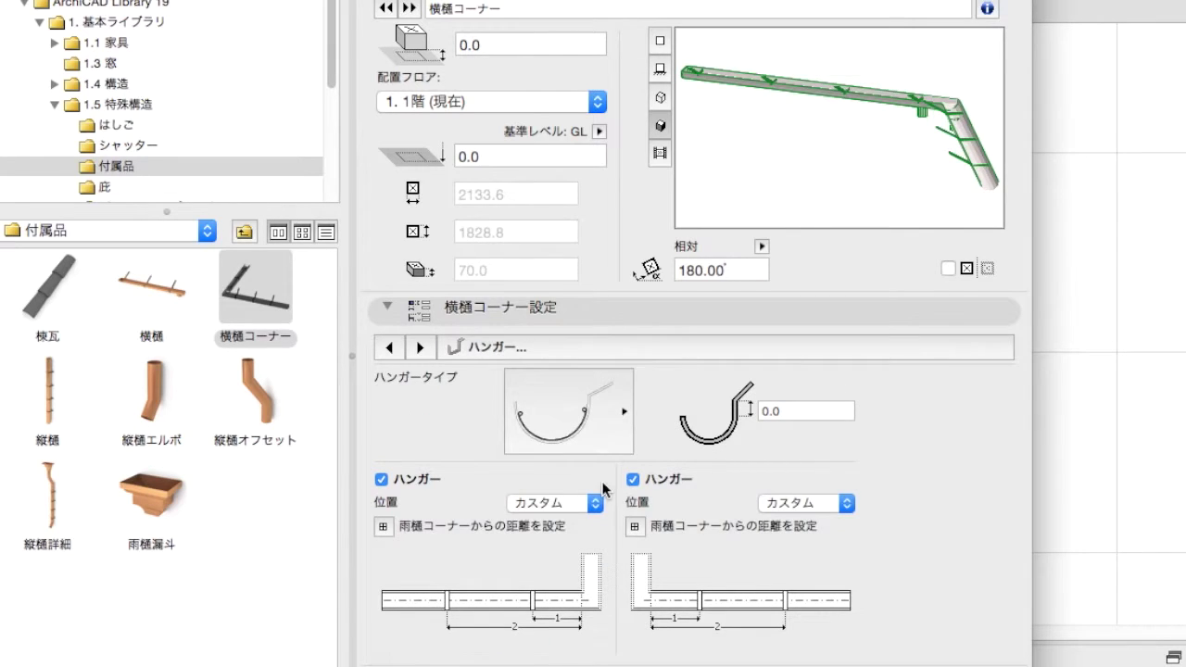
click(624, 411)
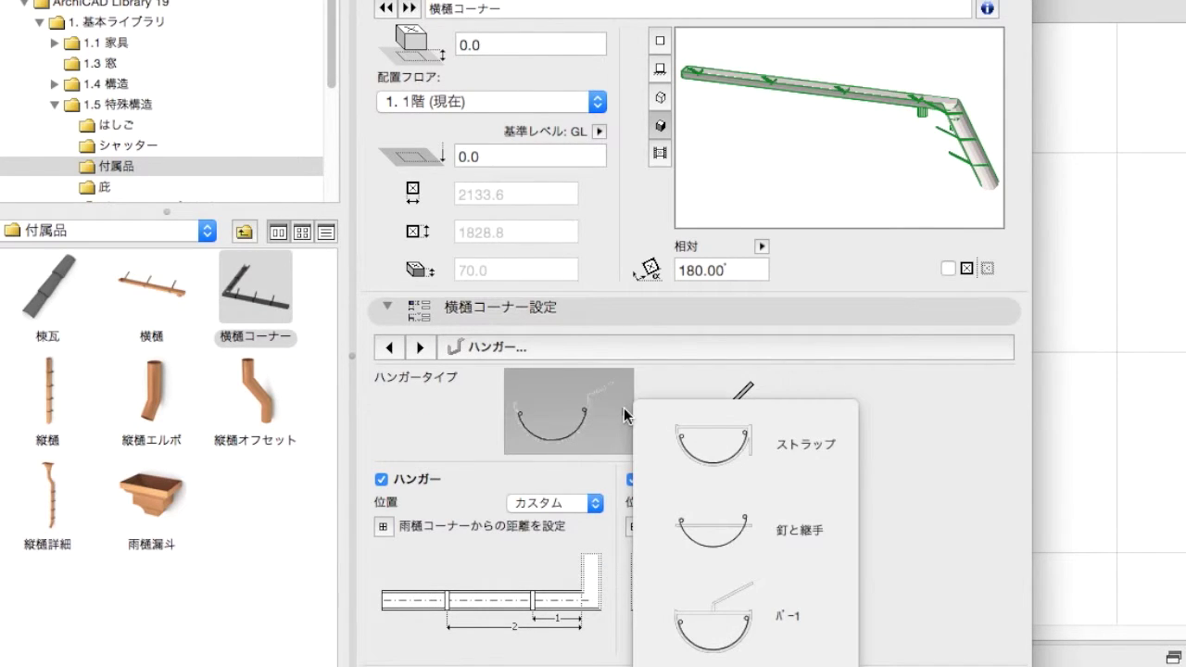
click(624, 407)
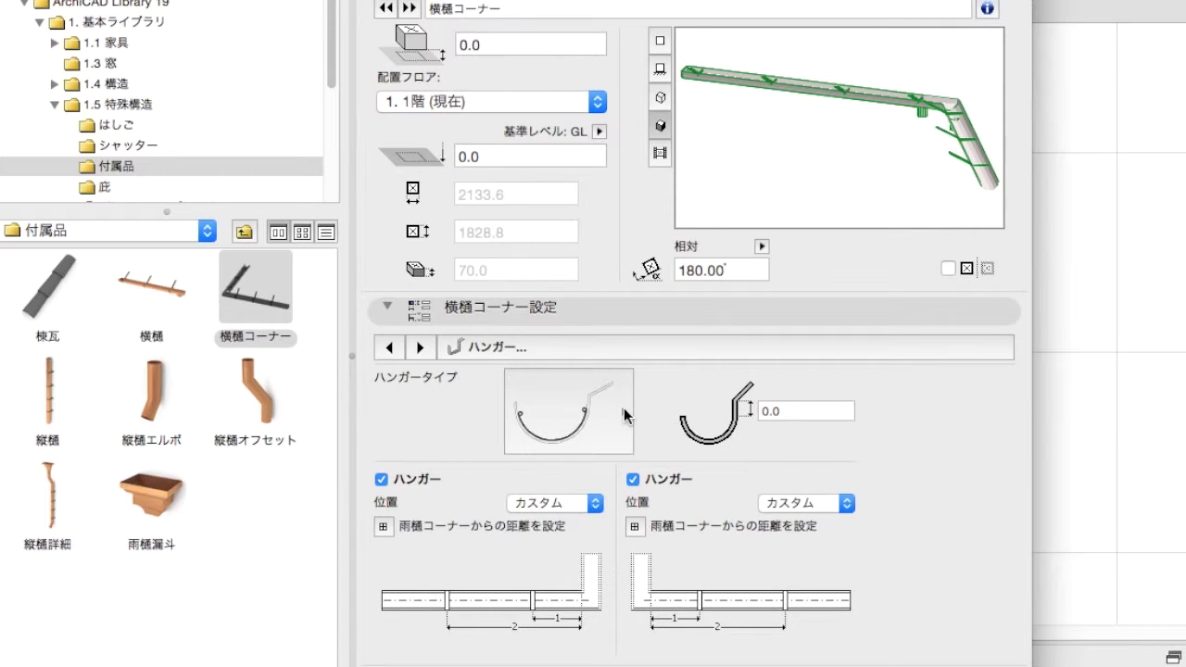
click(595, 504)
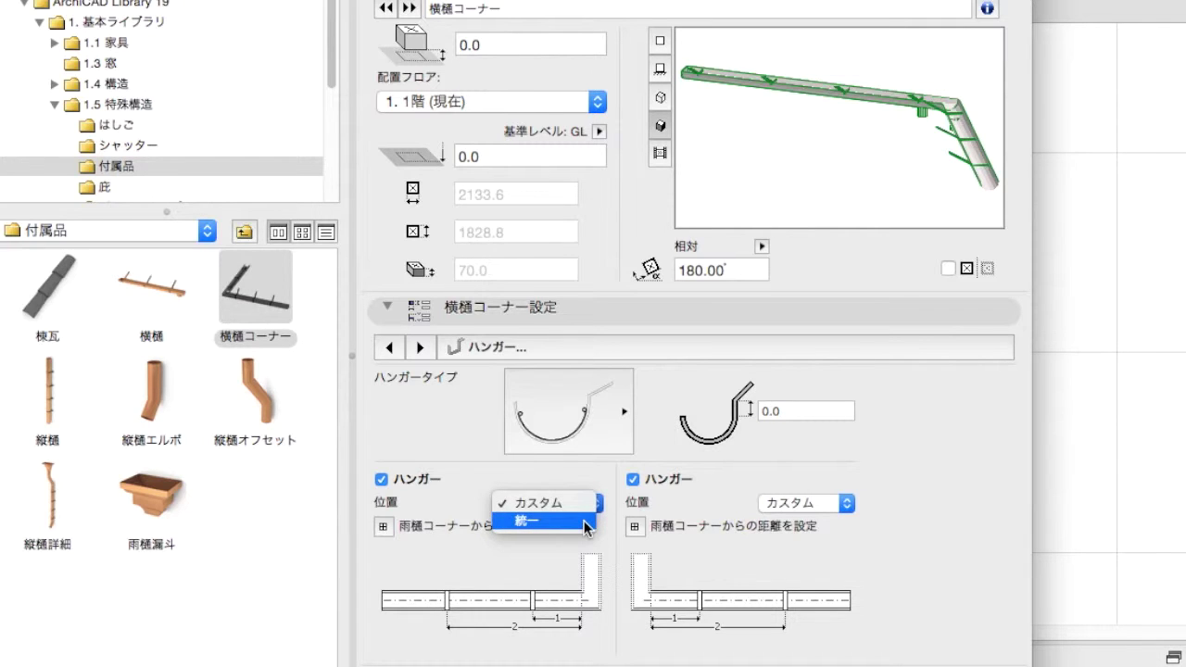
click(586, 524)
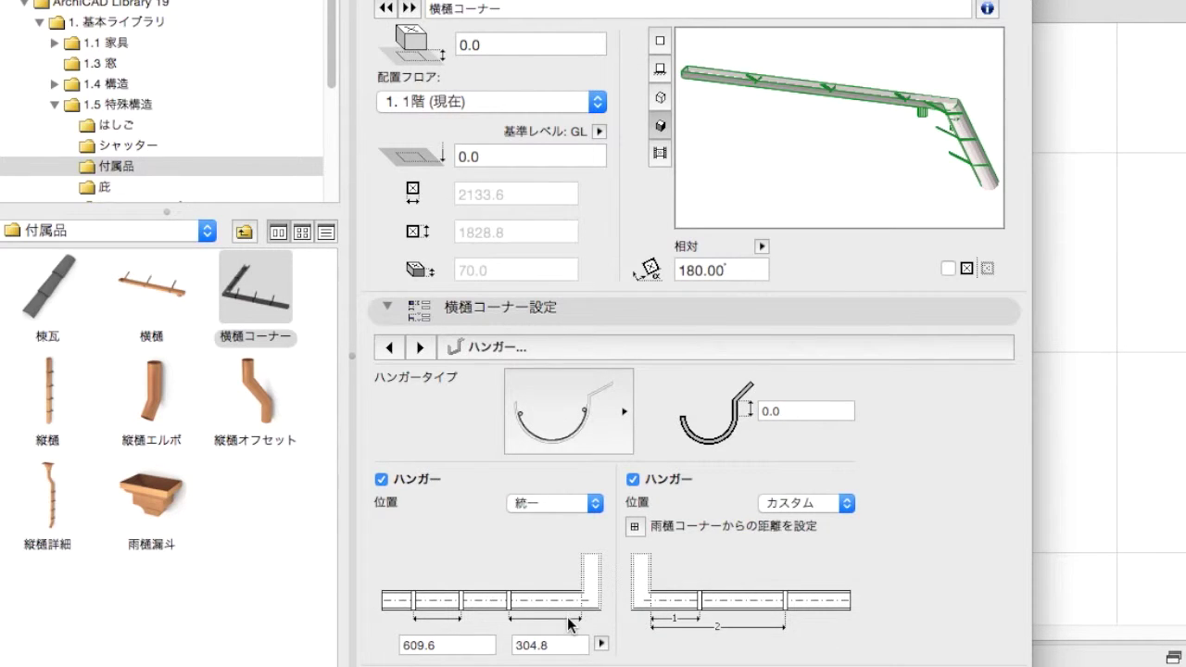
click(593, 503)
click(588, 487)
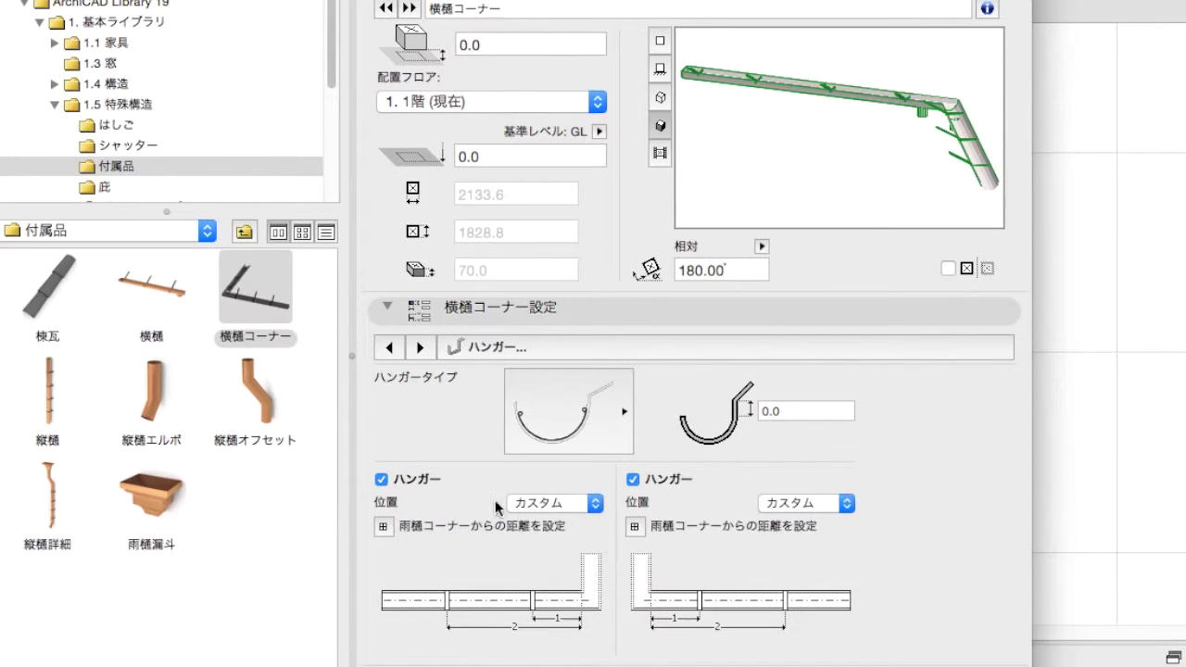
click(383, 526)
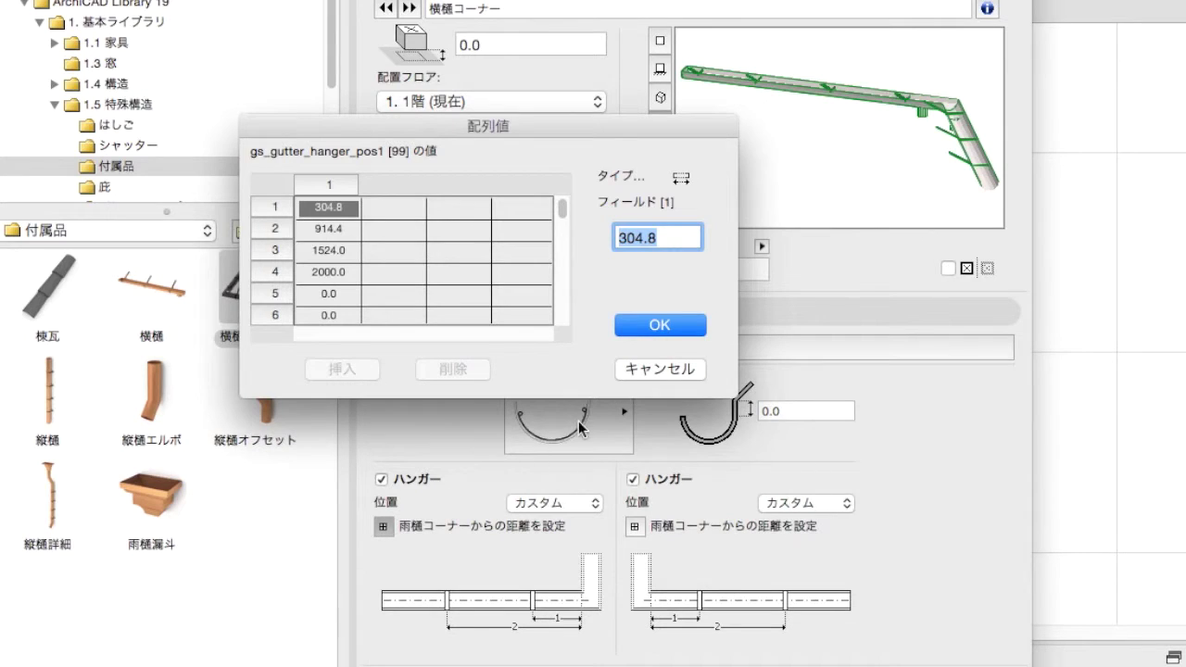
click(661, 370)
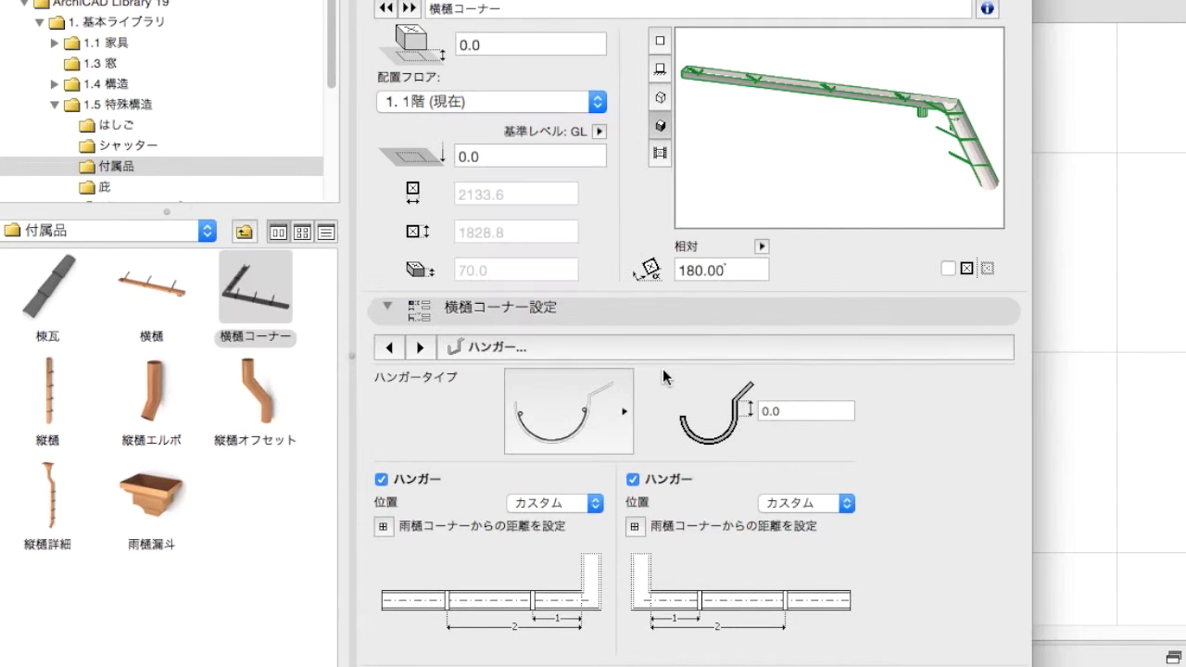
Keep the drain outlets round and set their diameter to 100
click(389, 348)
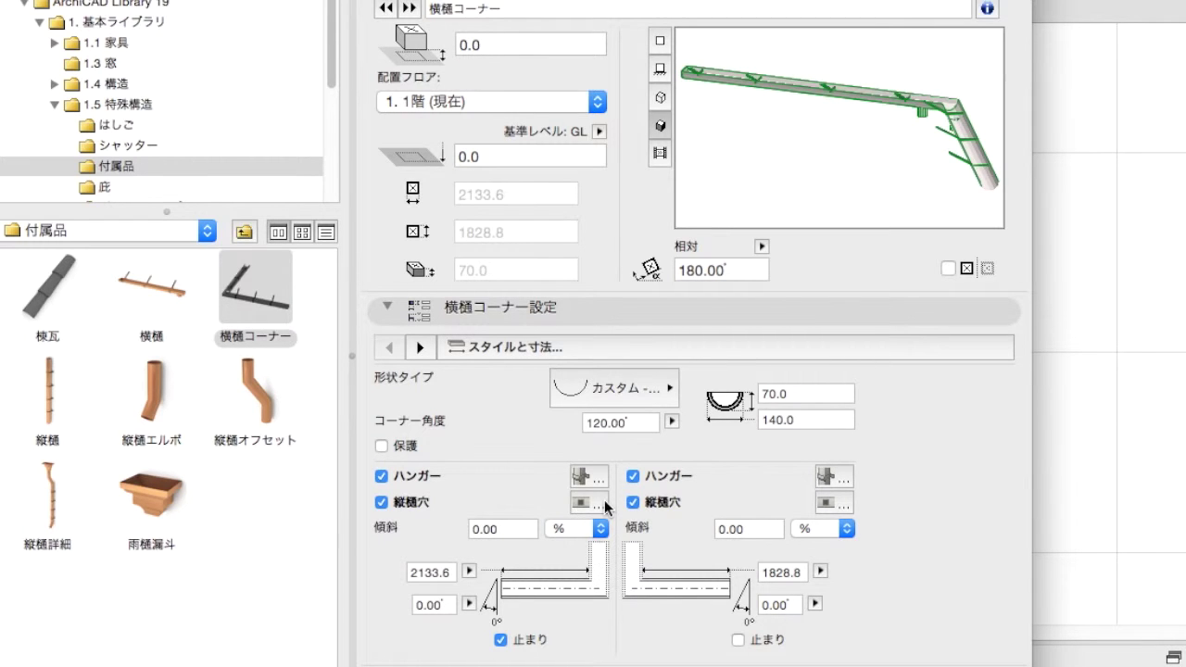
click(603, 502)
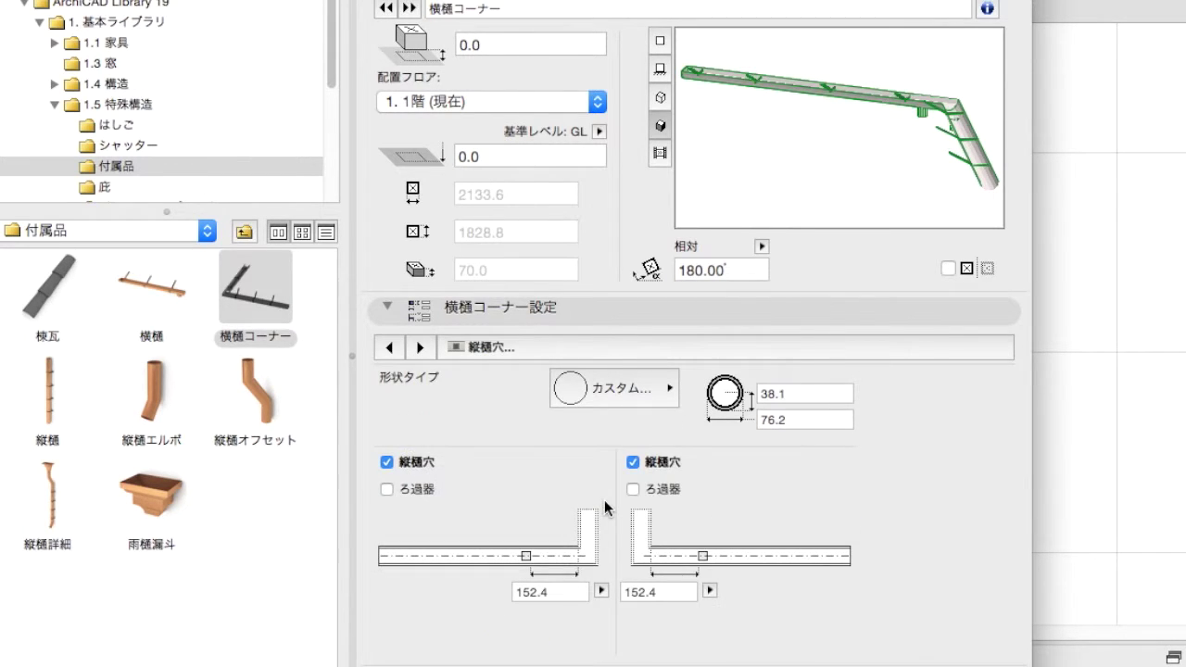
click(671, 396)
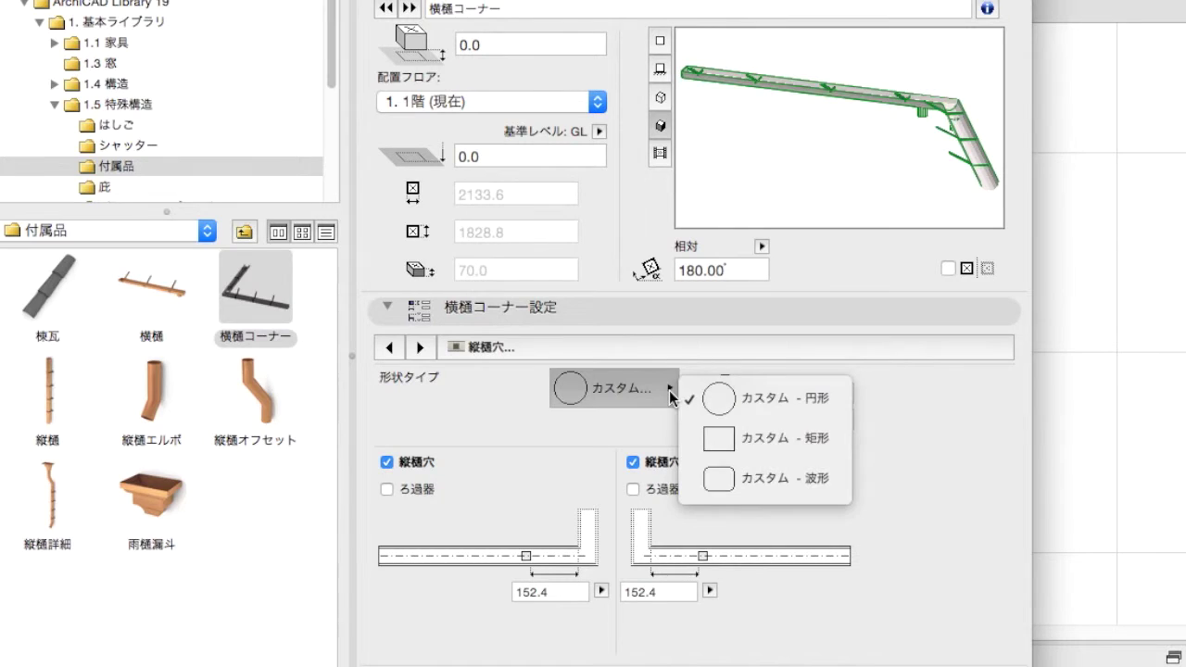
click(671, 396)
drag(797, 417, 775, 418)
text(100)
key(Return)
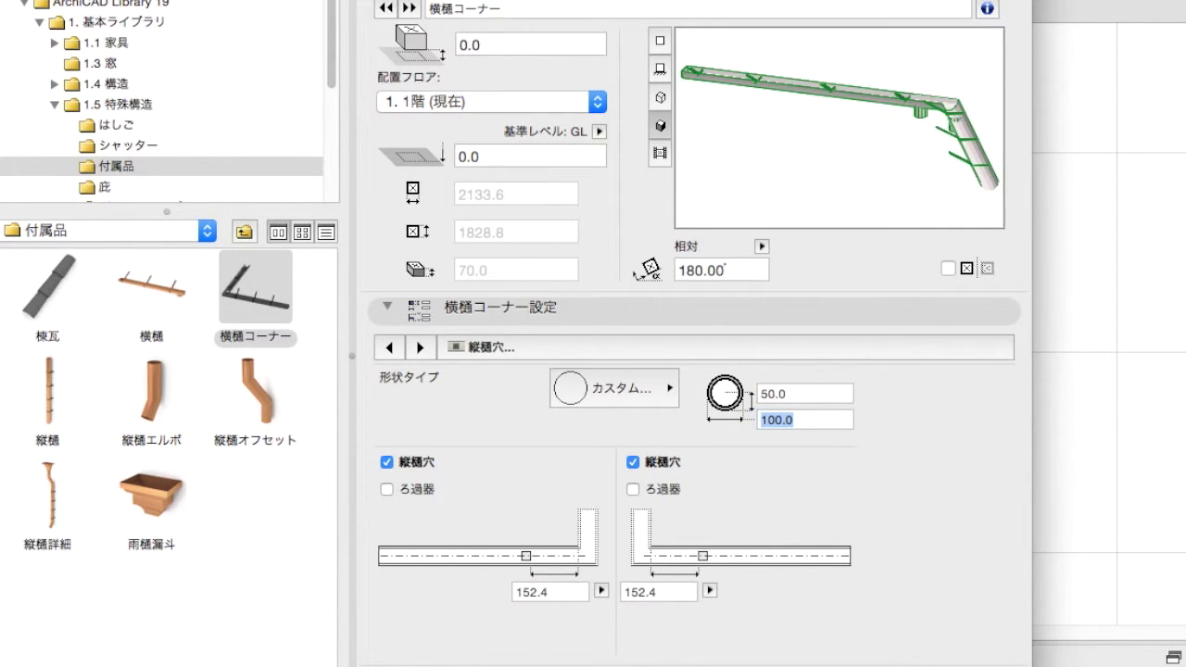
Add a filter to the left drain outlet and set it 400 from the corner
click(387, 490)
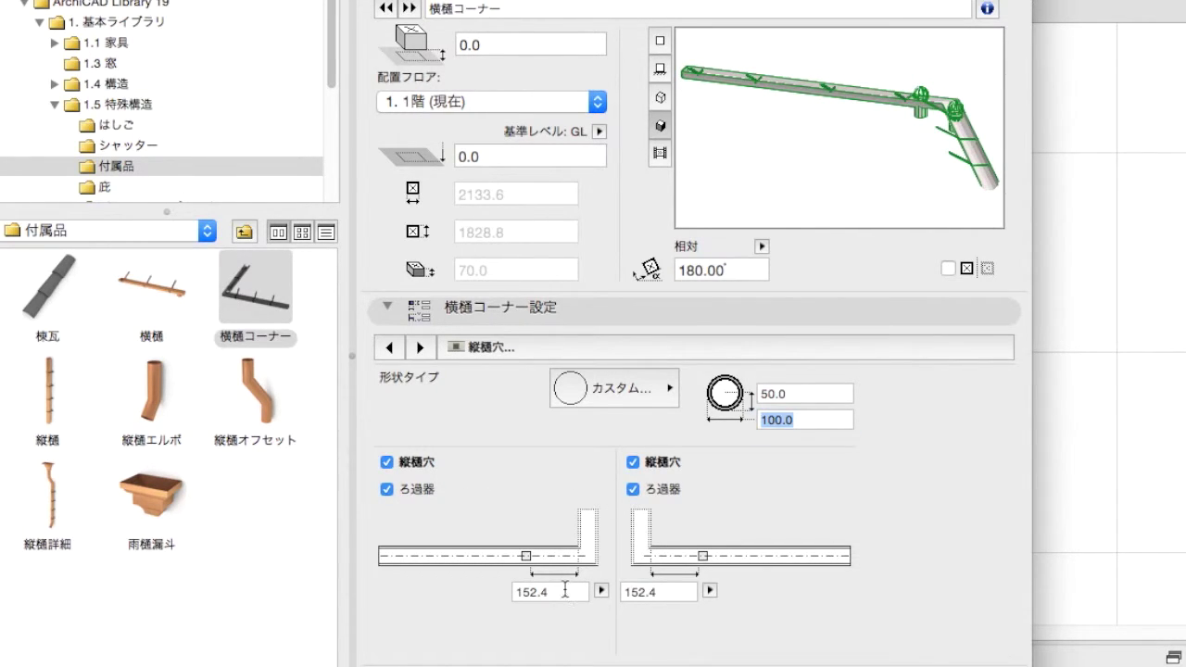
drag(567, 591, 493, 598)
text(400)
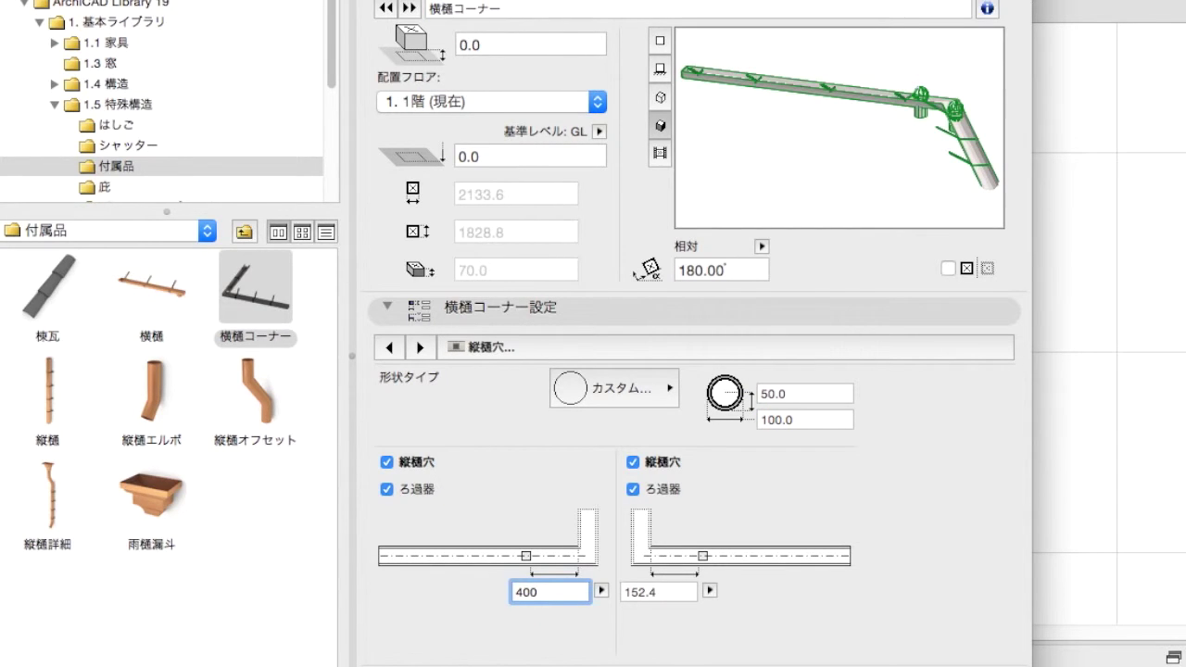
key(Return)
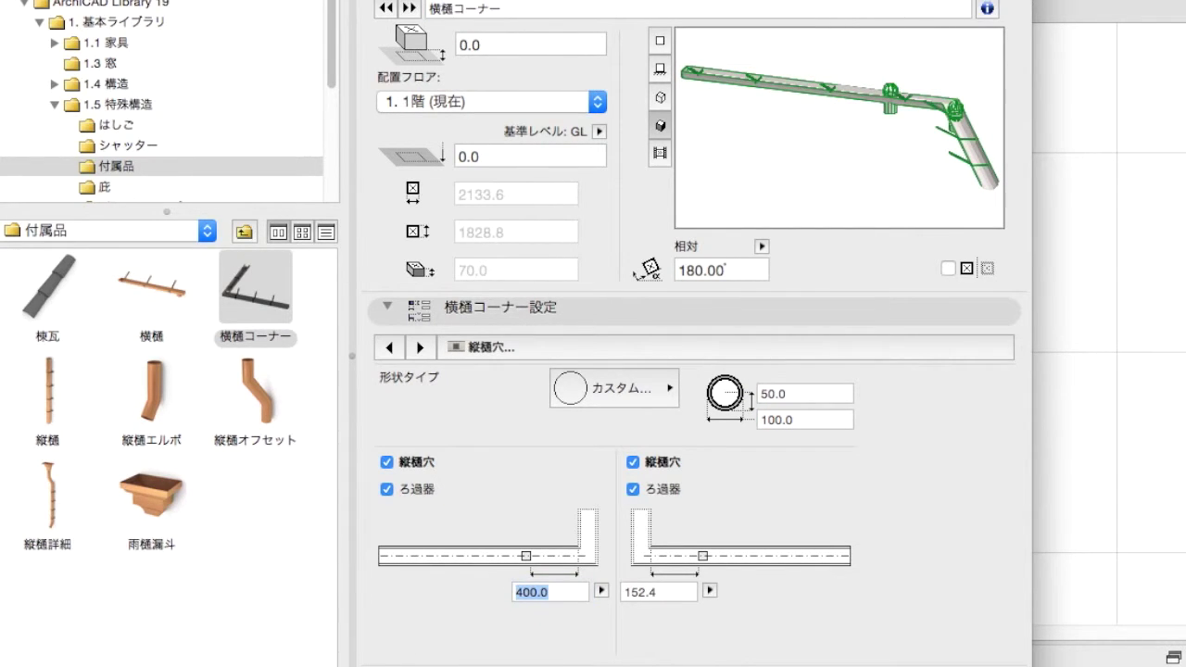
click(572, 313)
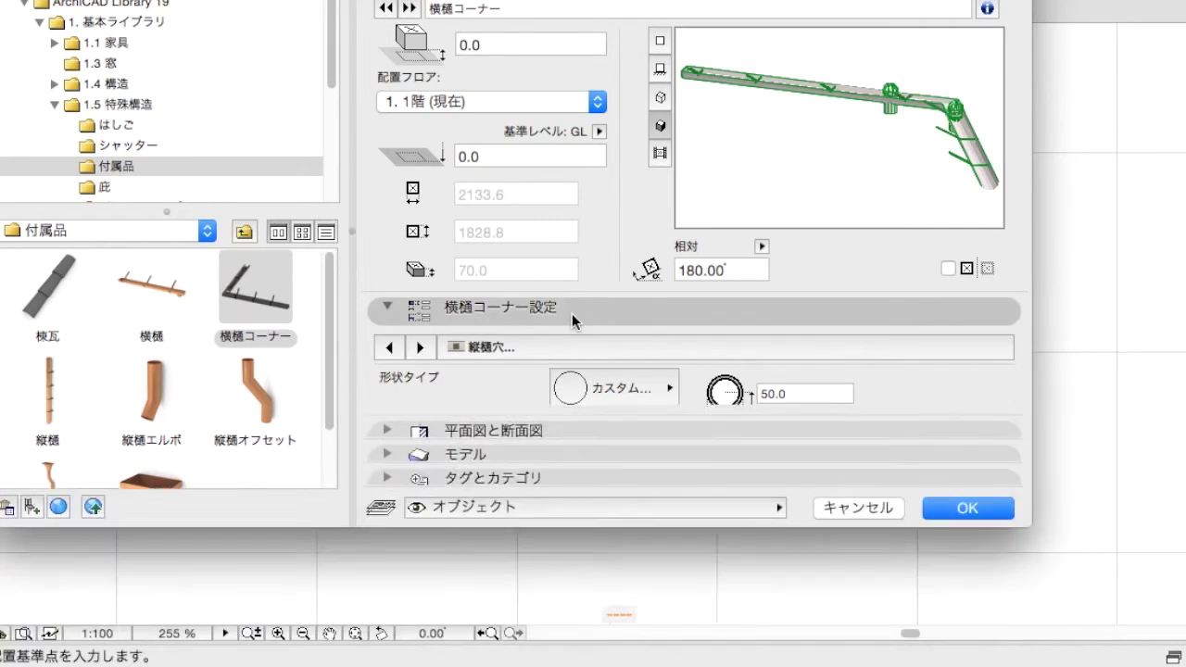
Place the customized gutter corner on the floor plan, select it, and view it in 3D with F3
click(979, 410)
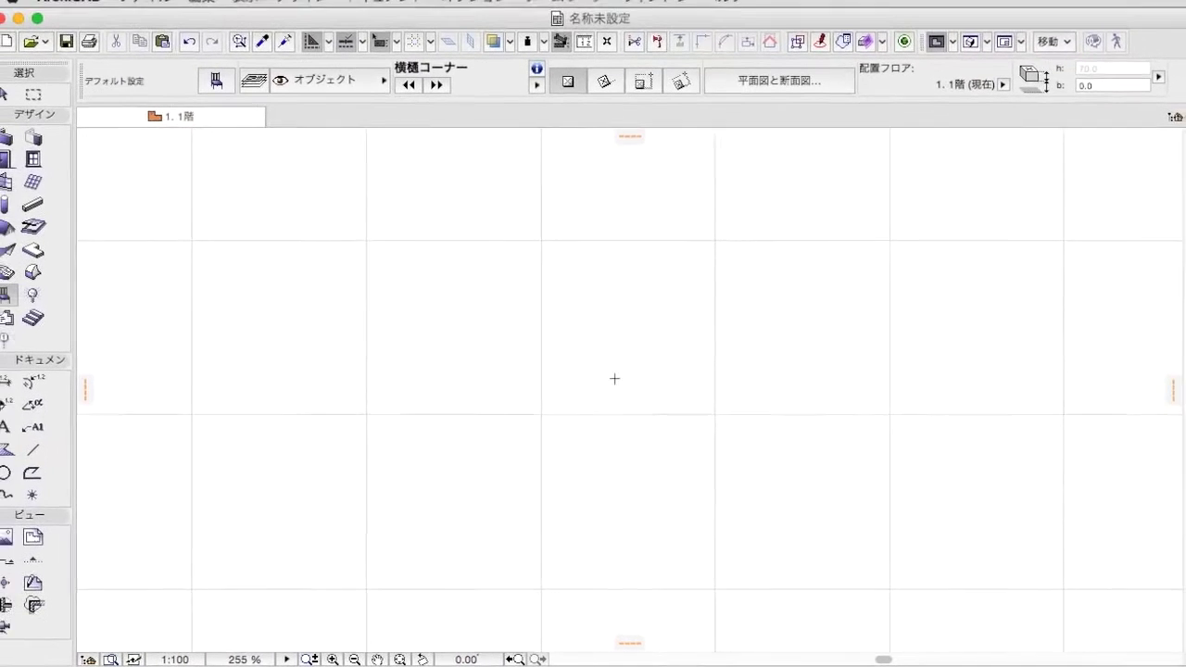
click(614, 380)
click(639, 385)
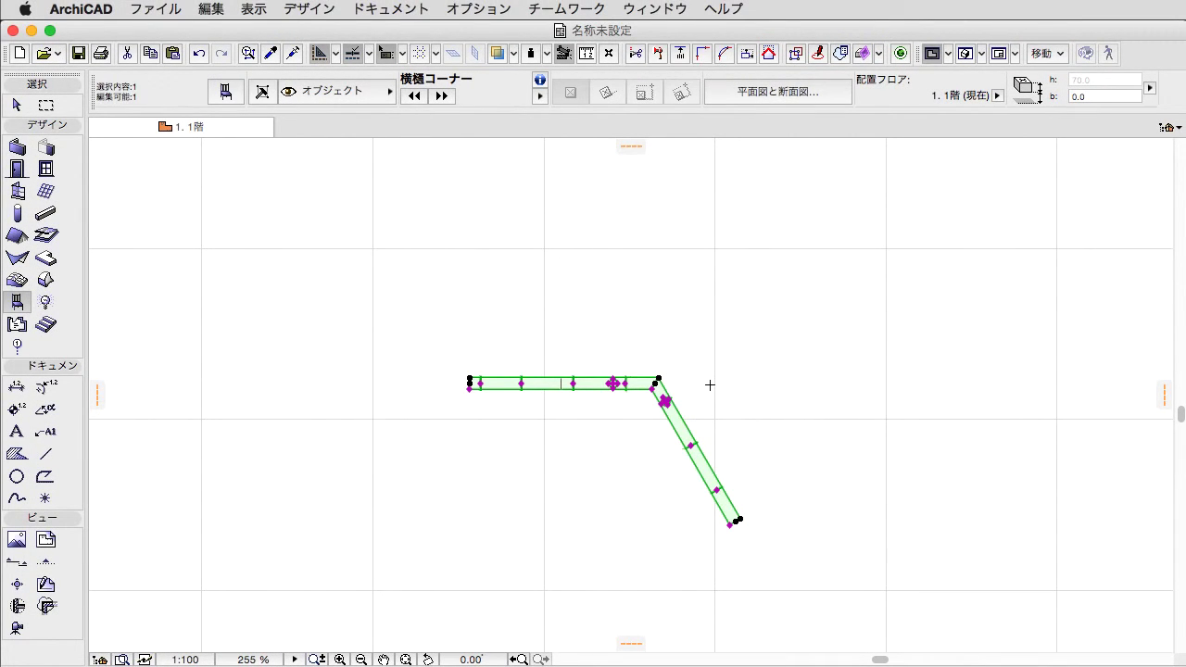
key(F3)
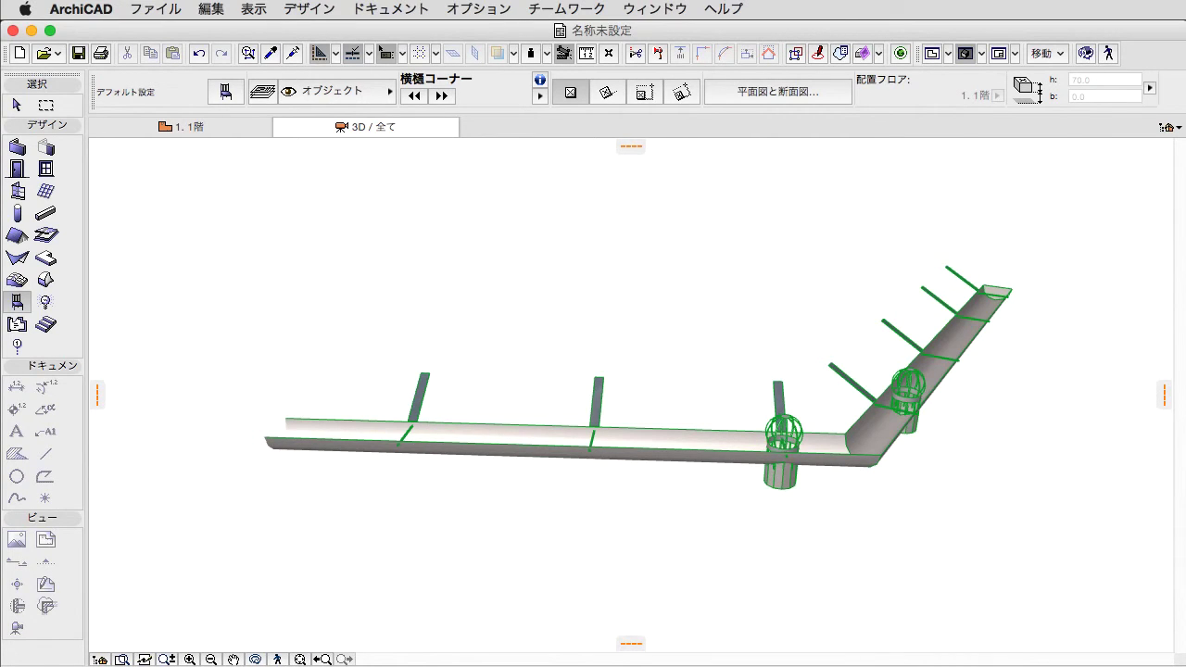